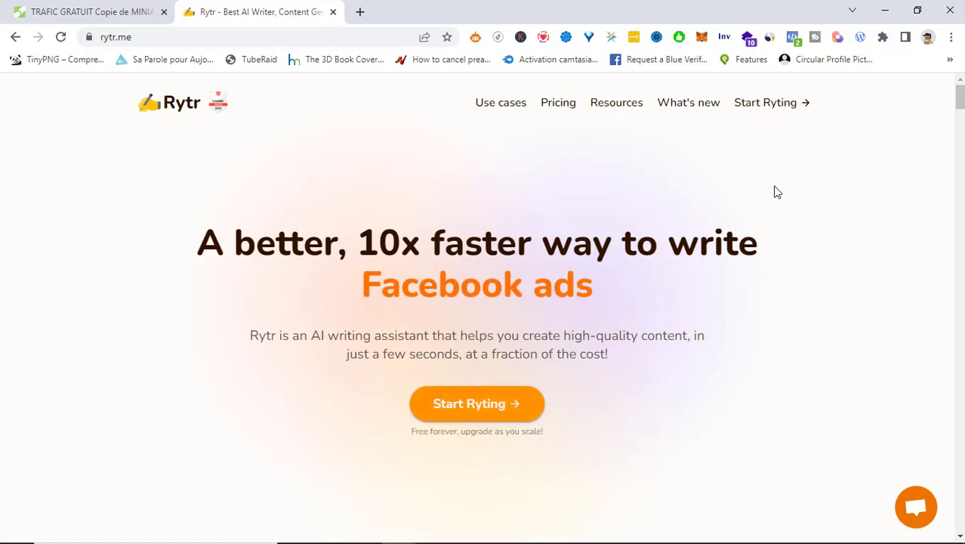
Step: Open the Rytr writing workspace from the home page
left_click(763, 112)
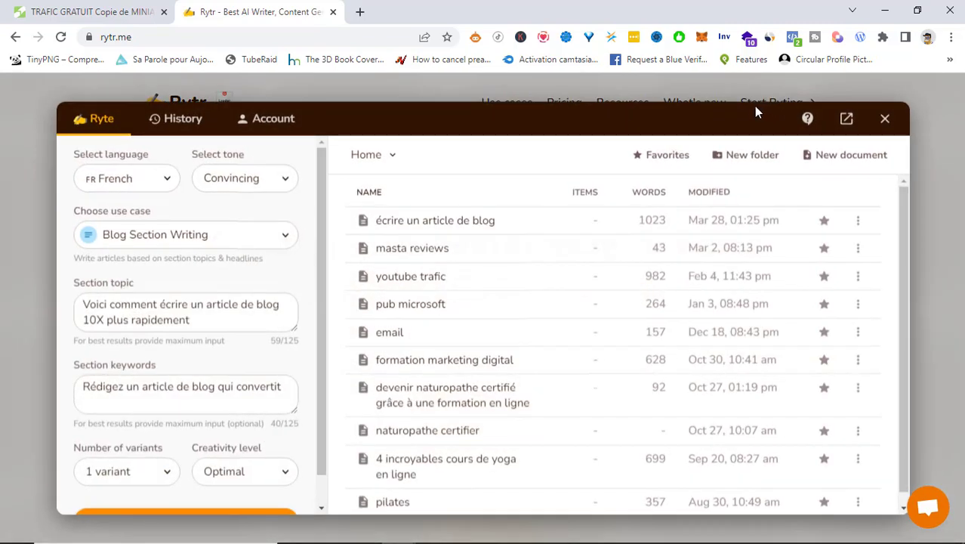
left_click(883, 120)
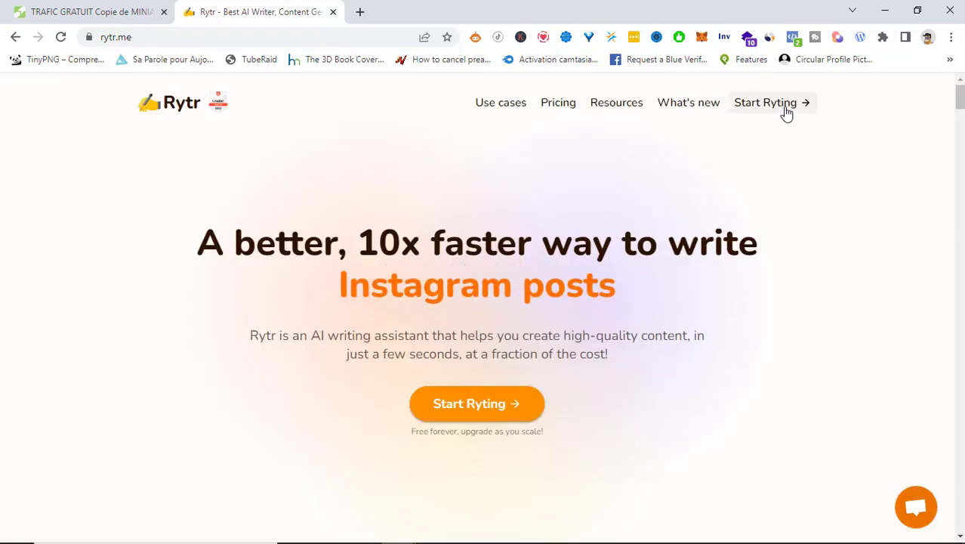
left_click(782, 104)
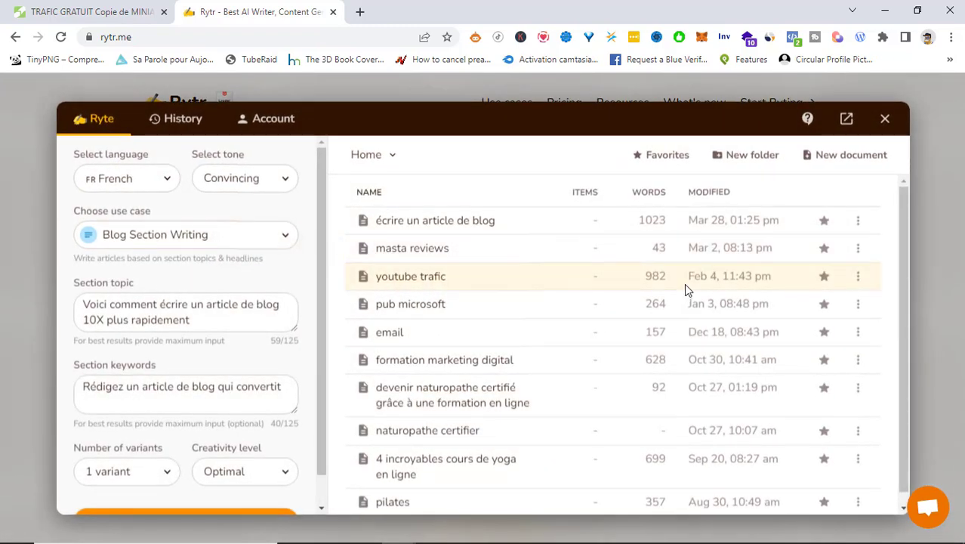
Step: Check the account's monthly credit usage and the premium subscription options
left_click(266, 125)
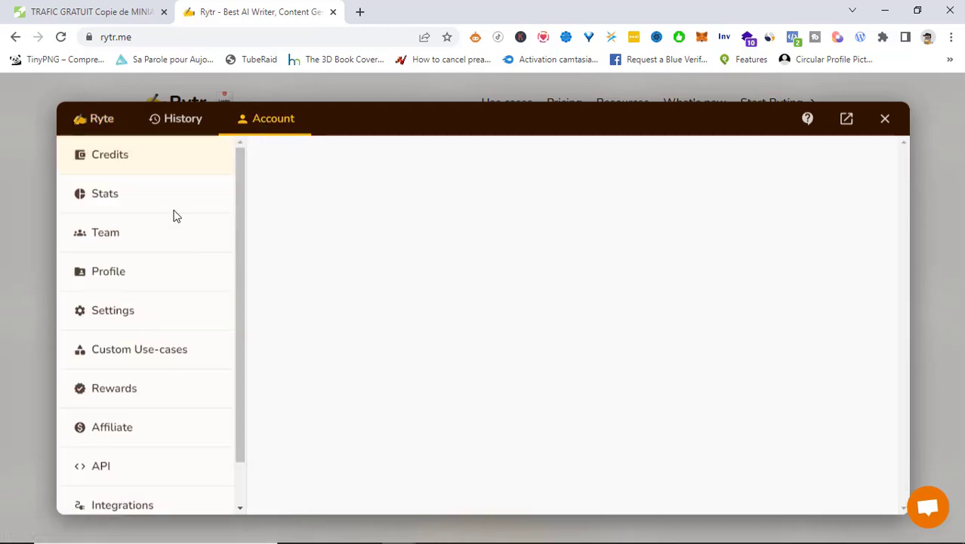
mouse_move(603, 309)
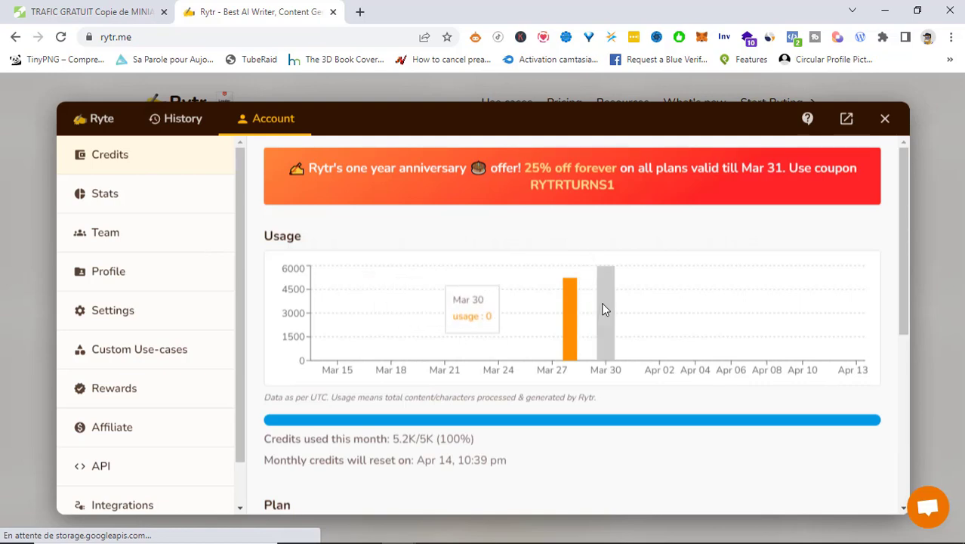
scroll(603, 309, "down", 1)
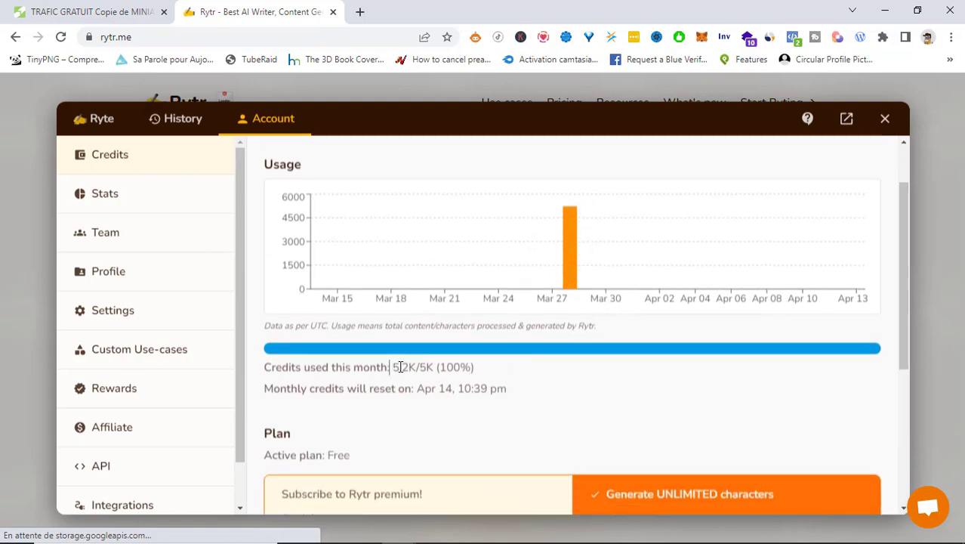
left_click_drag(391, 367, 434, 368)
left_click(496, 374)
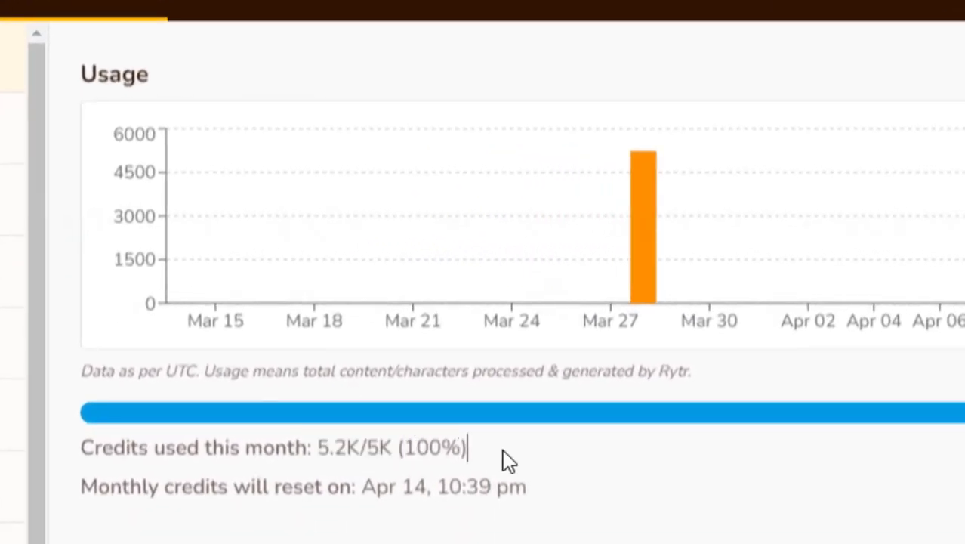
scroll(752, 425, "down", 5)
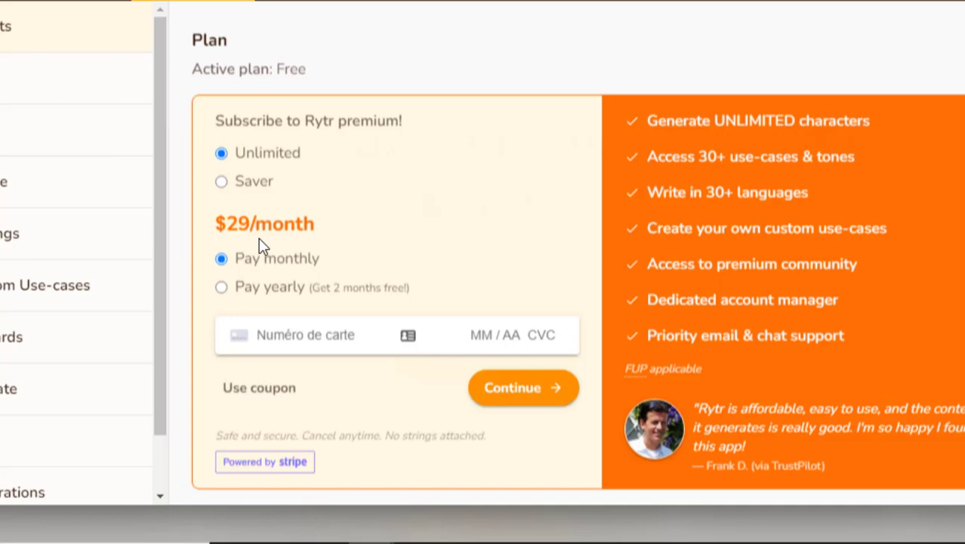
scroll(258, 238, "up", 5)
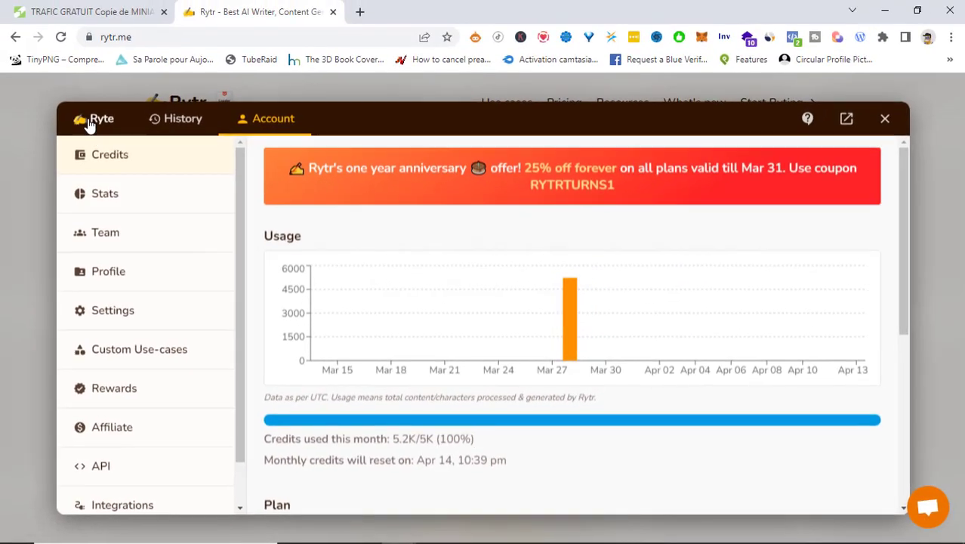
Step: Return to the writing form and look over the list of saved documents
left_click(94, 120)
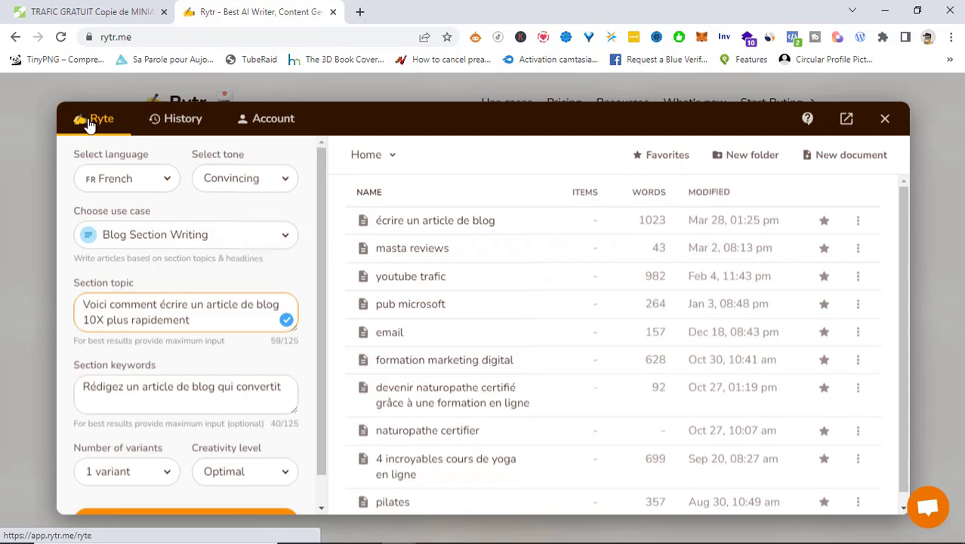
scroll(625, 370, "down", 1)
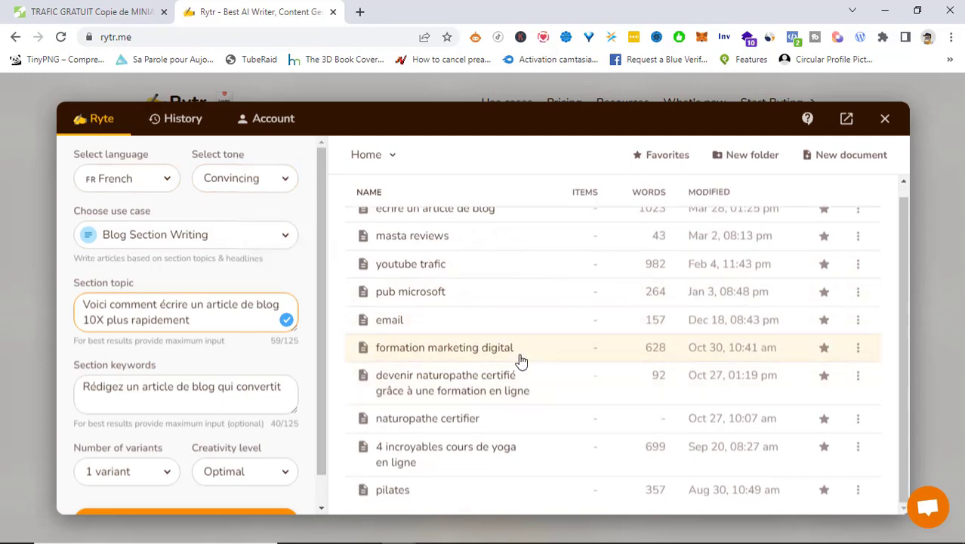
scroll(478, 341, "up", 1)
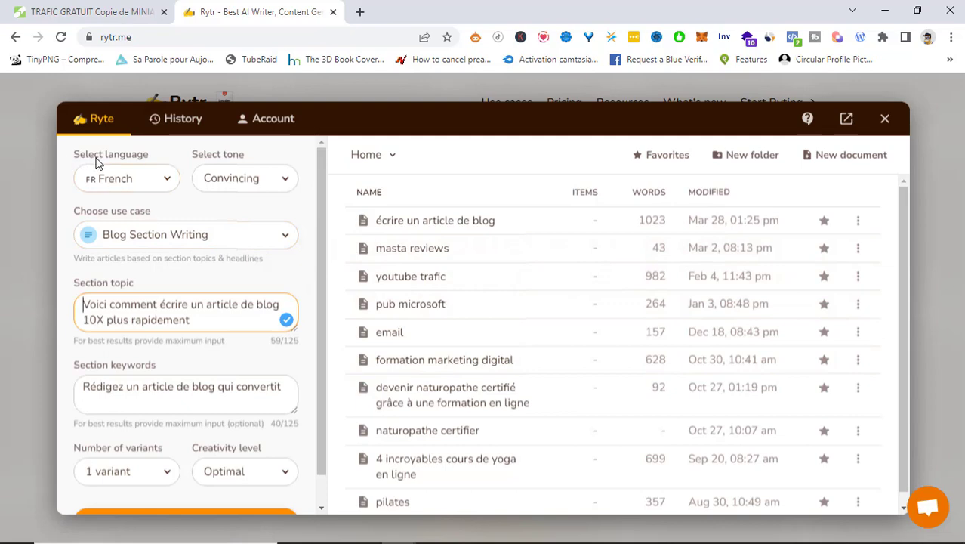
Step: Review the output languages available for generated content
left_click(129, 179)
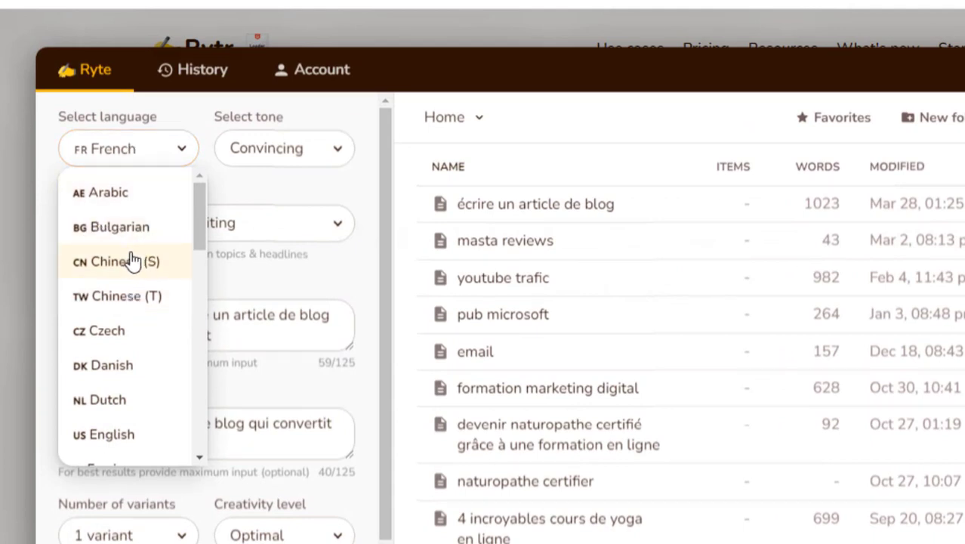
scroll(132, 260, "down", 3)
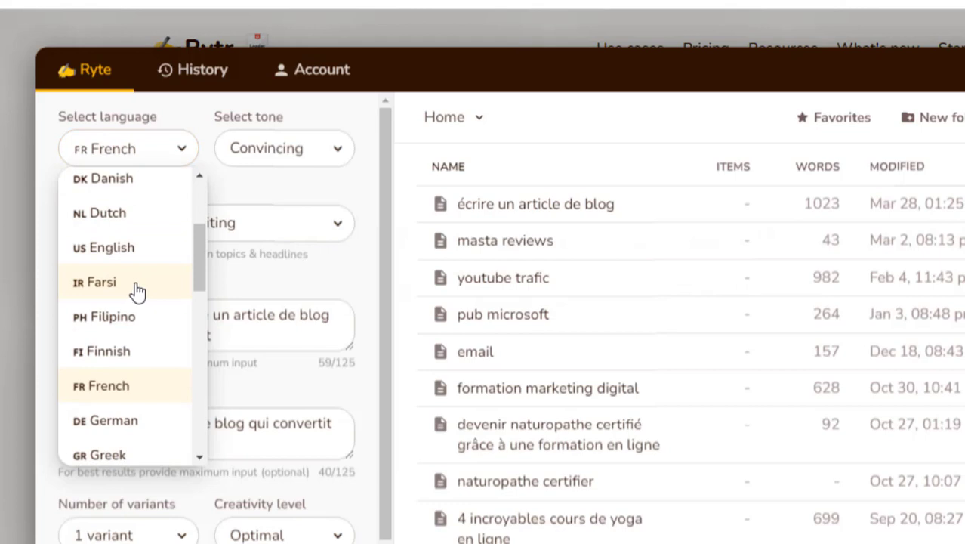
scroll(138, 299, "down", 3)
scroll(141, 306, "up", 3)
Step: Review the writing tones on offer, keeping Convincing as the tone
left_click(299, 159)
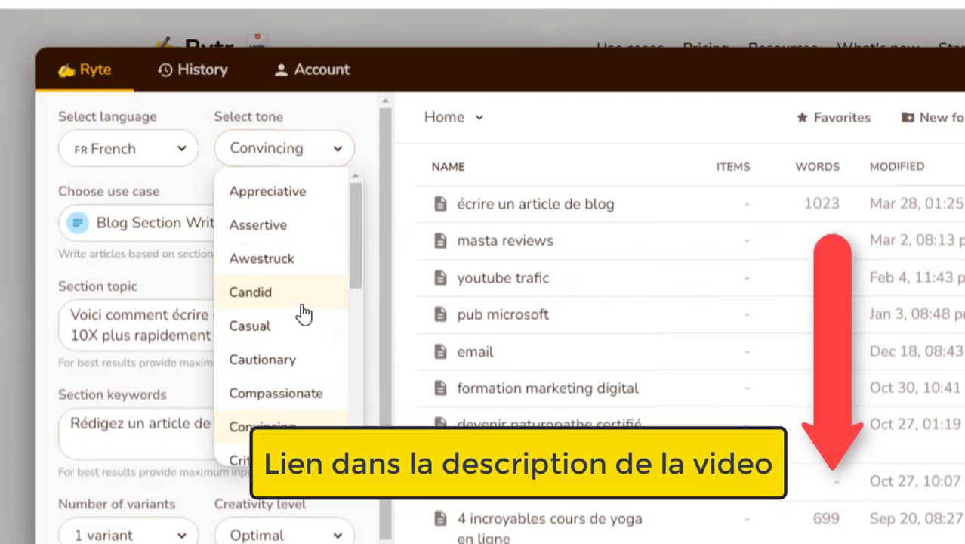
scroll(325, 219, "down", 3)
scroll(328, 227, "down", 5)
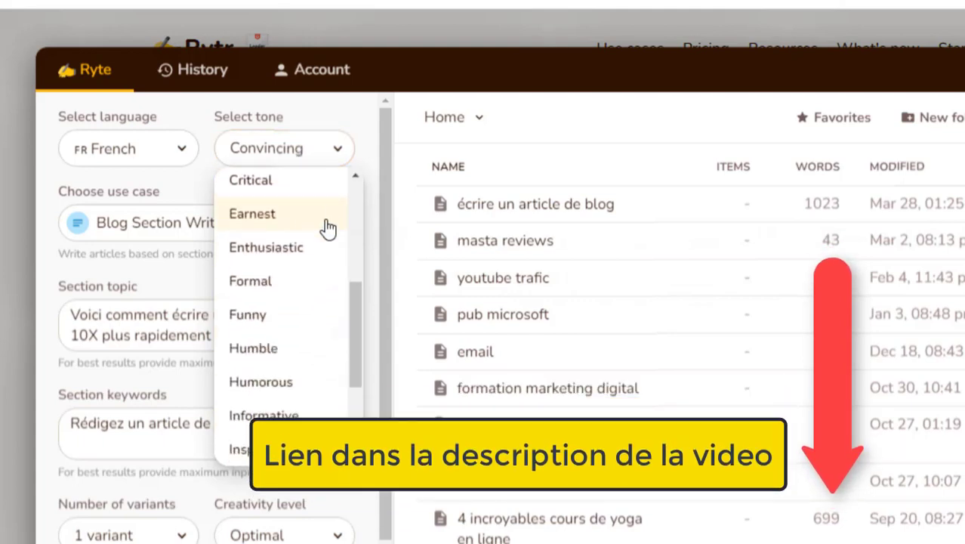
scroll(328, 228, "up", 7)
scroll(312, 320, "down", 10)
scroll(309, 324, "up", 10)
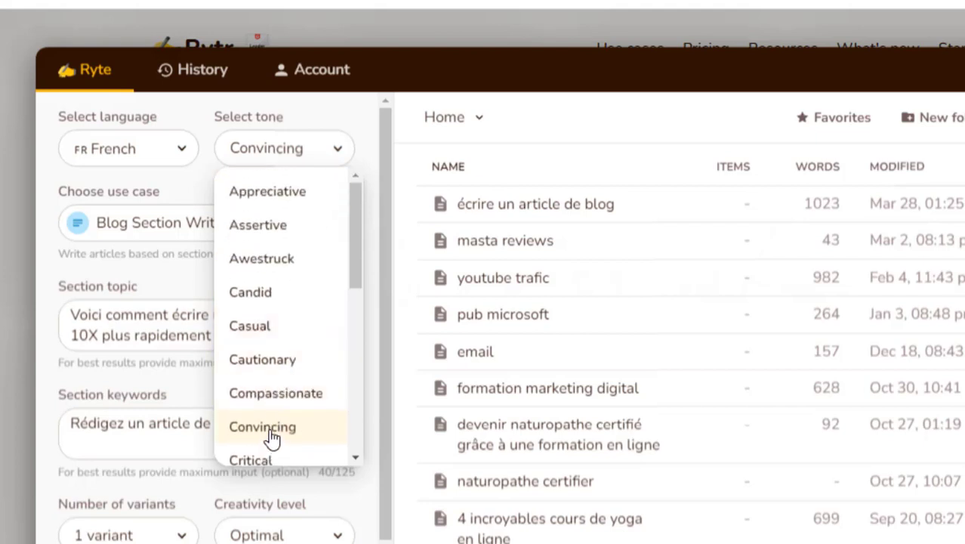
left_click(207, 181)
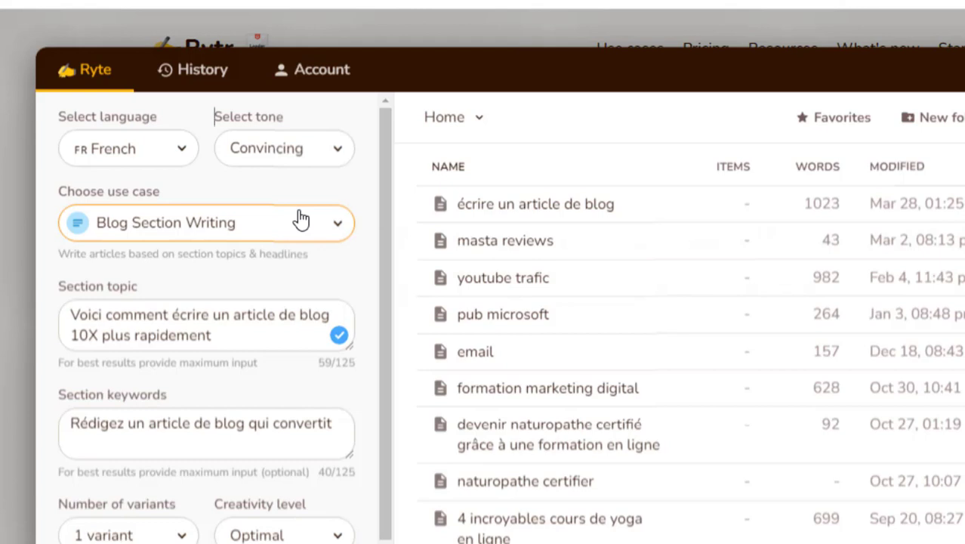
Step: Choose the Blog Idea & Outline use case and set the number of variants to 3
left_click(198, 229)
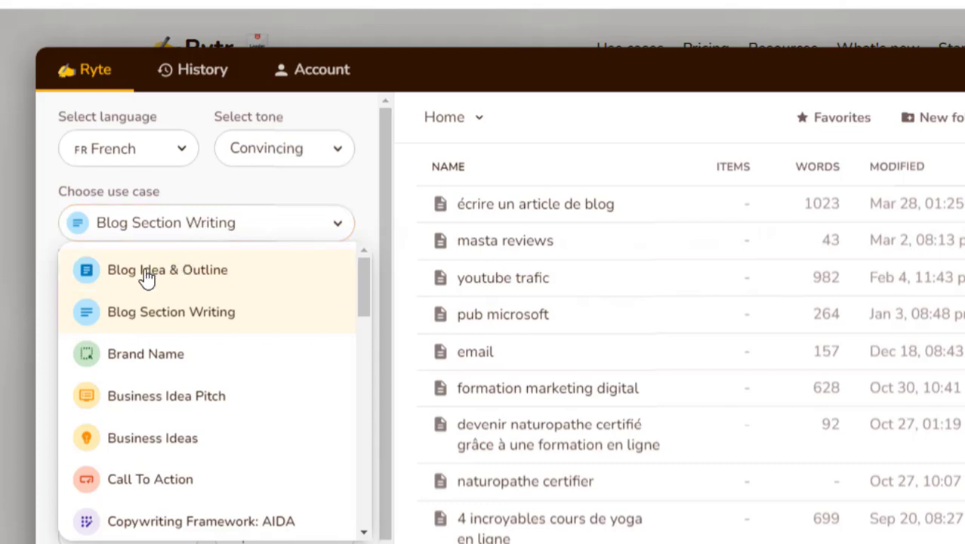
left_click(198, 280)
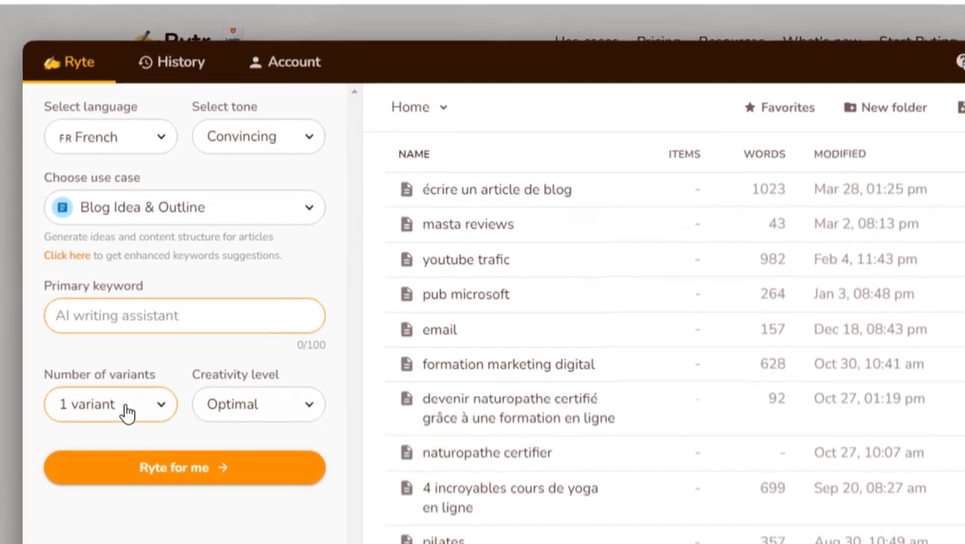
left_click(127, 413)
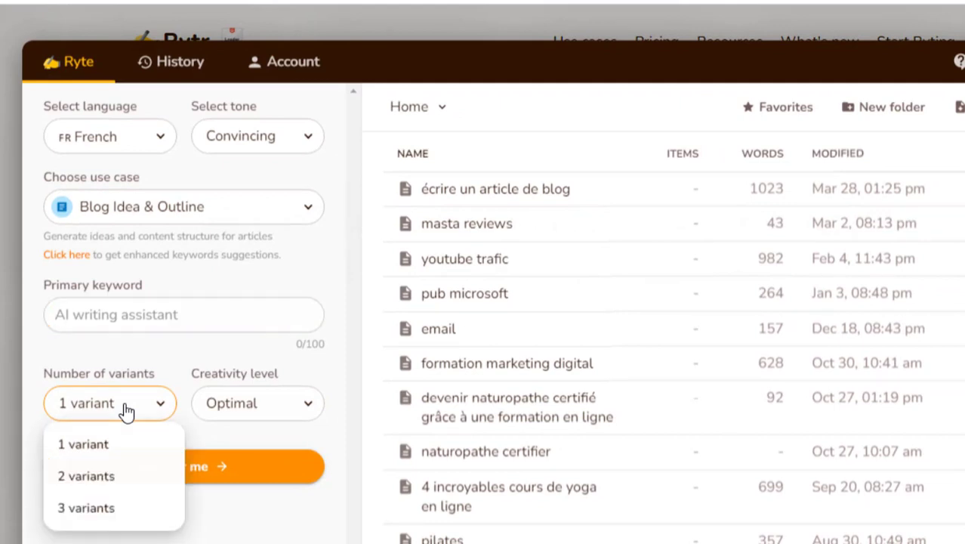
left_click(99, 510)
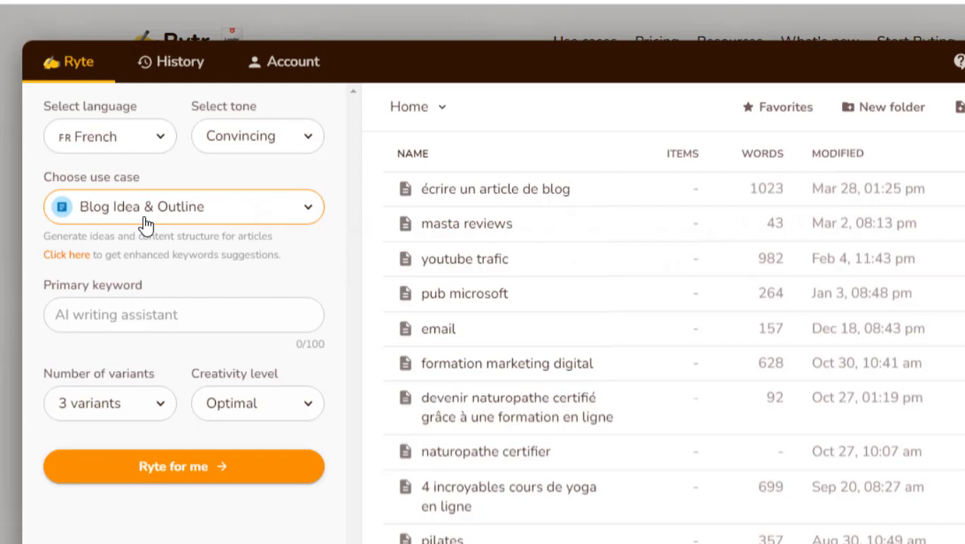
Step: Examine the creativity level options, keeping Optimal, and go to the empty primary keyword field
left_click(269, 417)
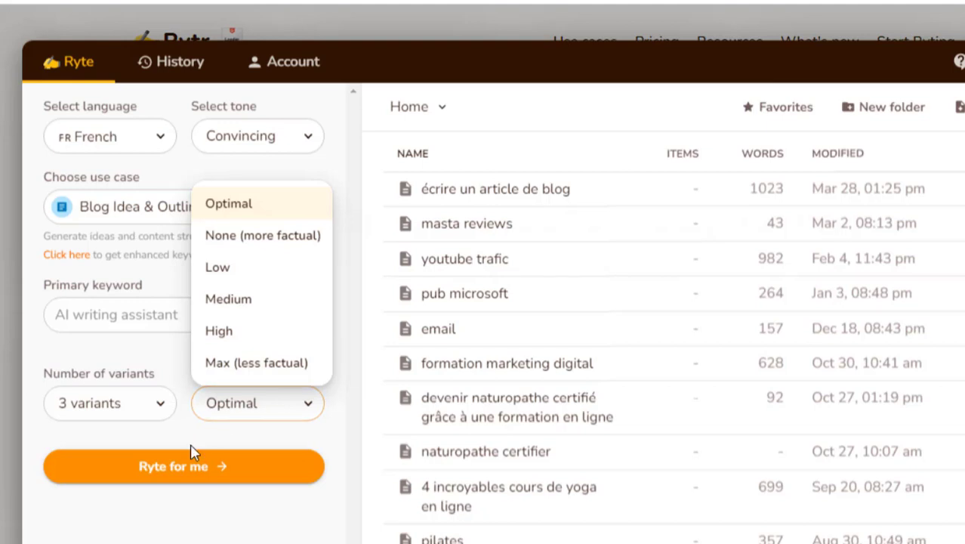
left_click(185, 515)
left_click(98, 314)
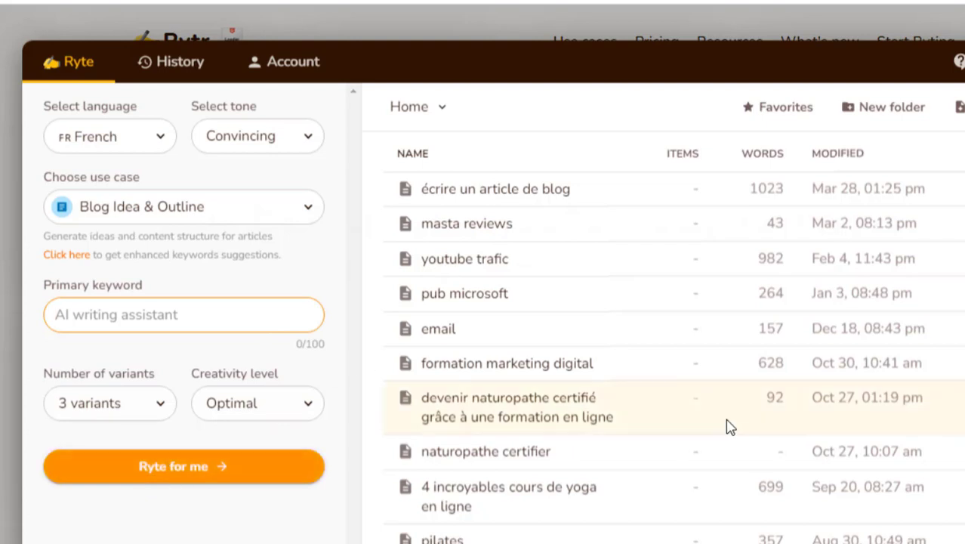
Step: Open the saved document "youtube trafic" and look through its text
left_click(459, 270)
scroll(647, 358, "up", 15)
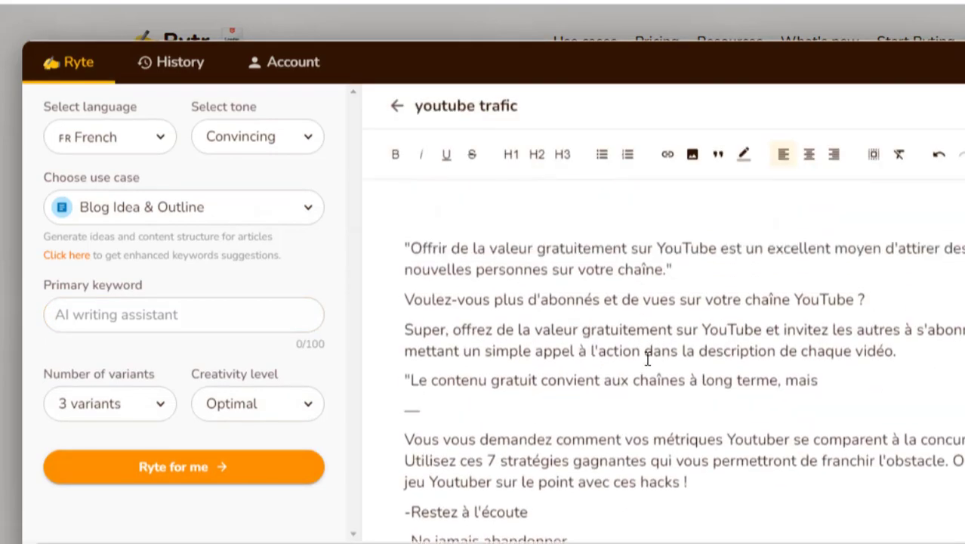
scroll(643, 362, "up", 2)
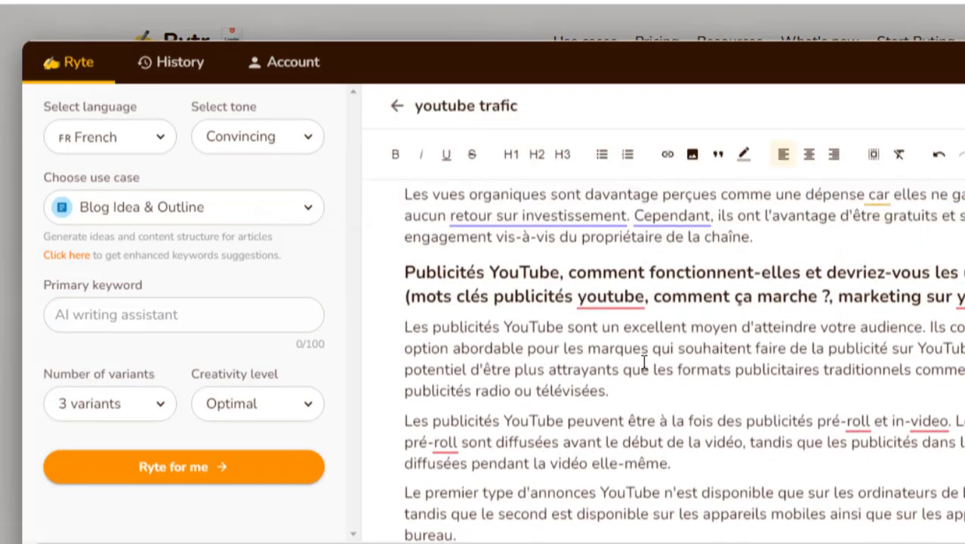
scroll(529, 340, "down", 4)
Step: Examine the full list of use cases, from blog writing to video ideas, keeping Blog Idea & Outline selected
left_click(191, 215)
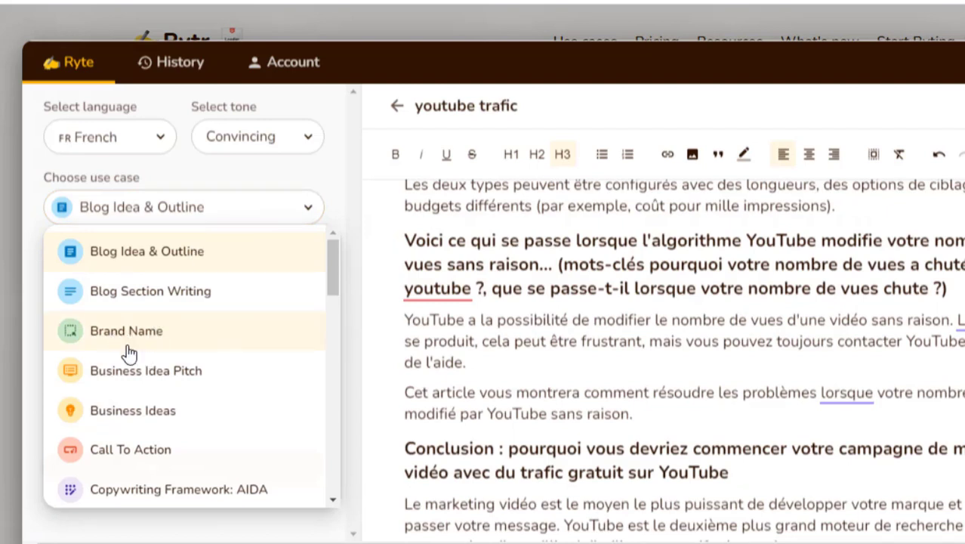
scroll(151, 373, "down", 2)
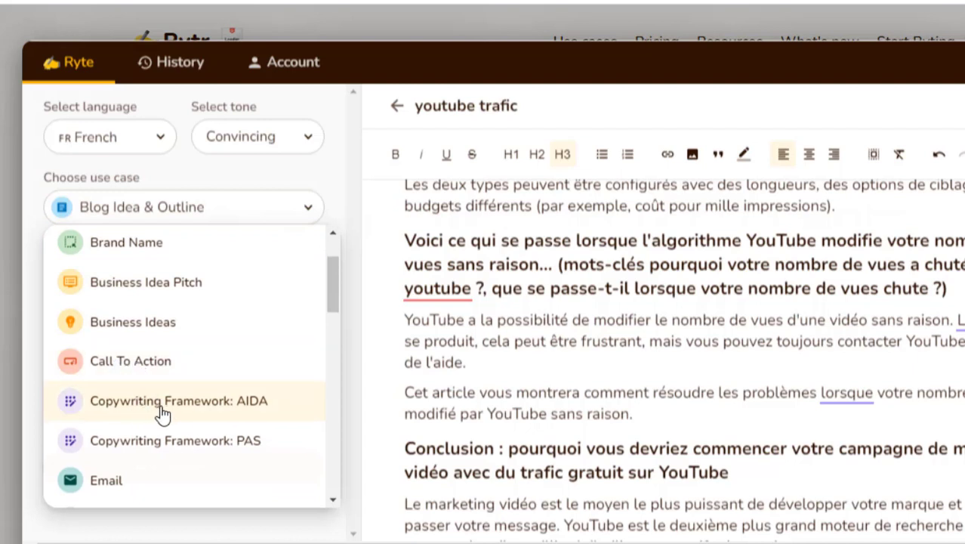
scroll(237, 395, "down", 2)
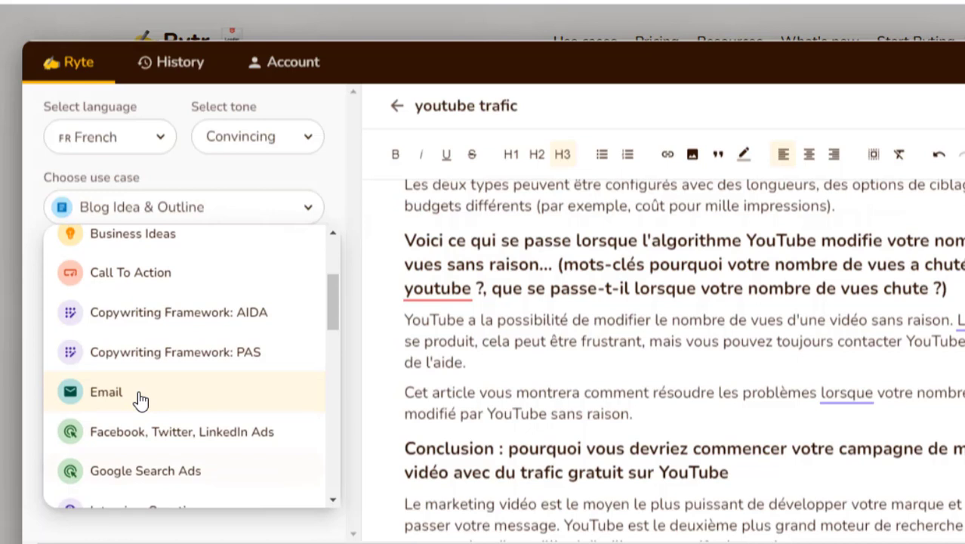
scroll(141, 400, "down", 2)
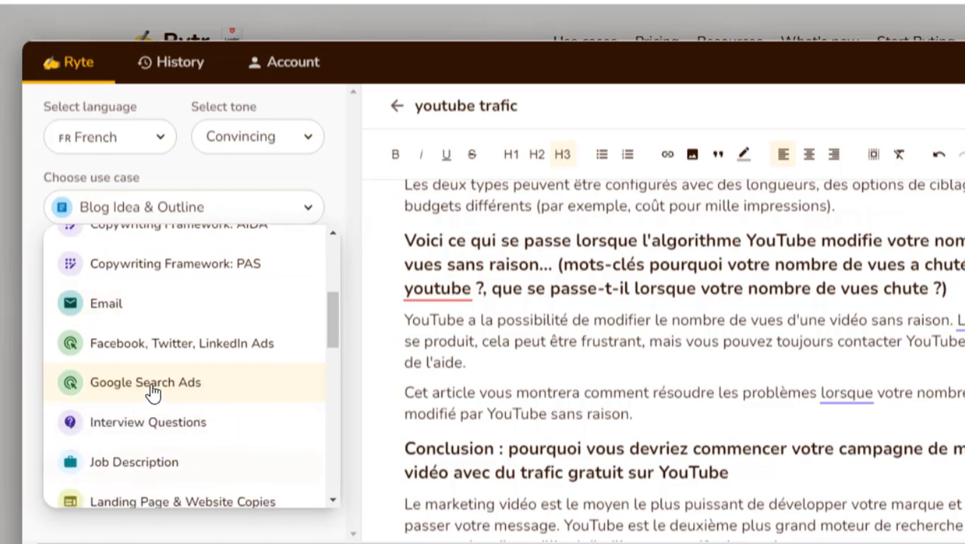
scroll(179, 373, "down", 10)
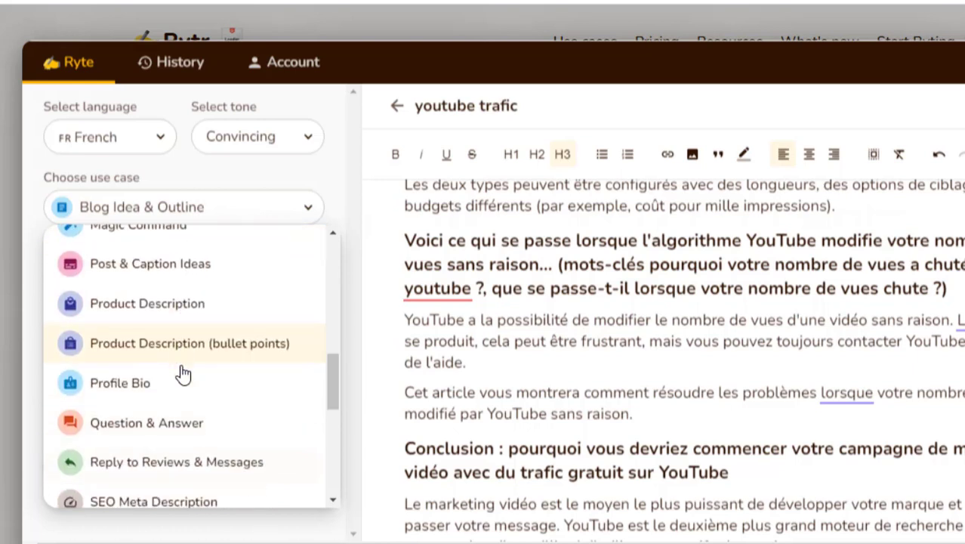
scroll(185, 371, "up", 15)
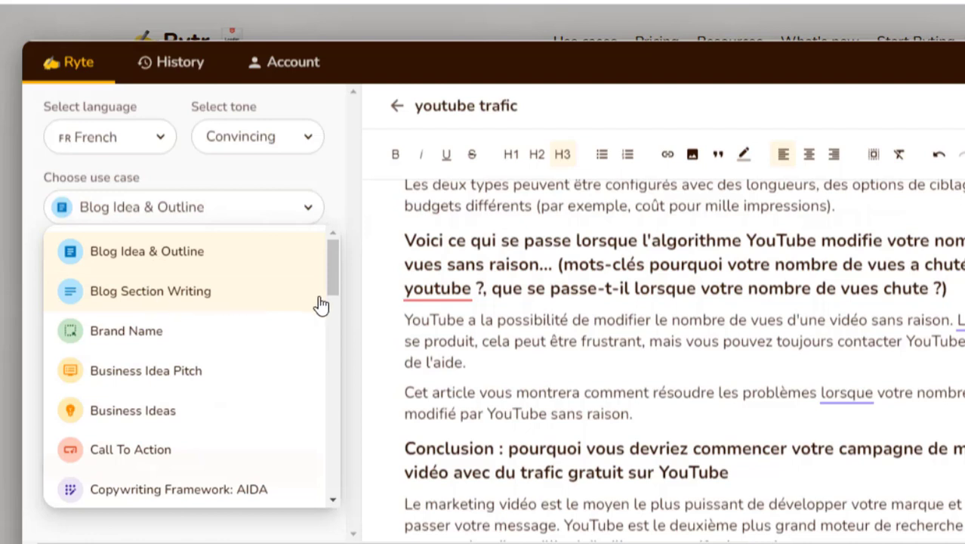
left_click_drag(332, 278, 339, 424)
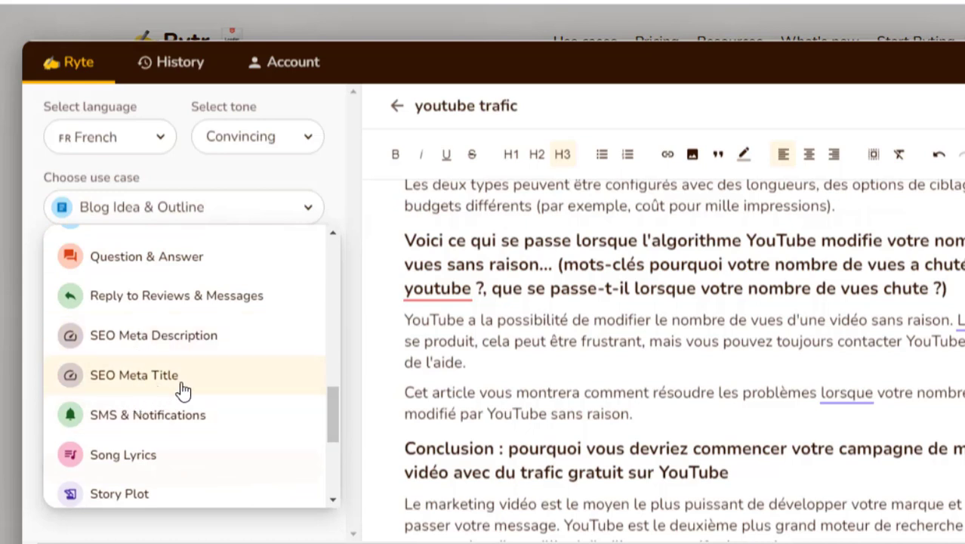
scroll(205, 392, "down", 3)
scroll(206, 393, "down", 1)
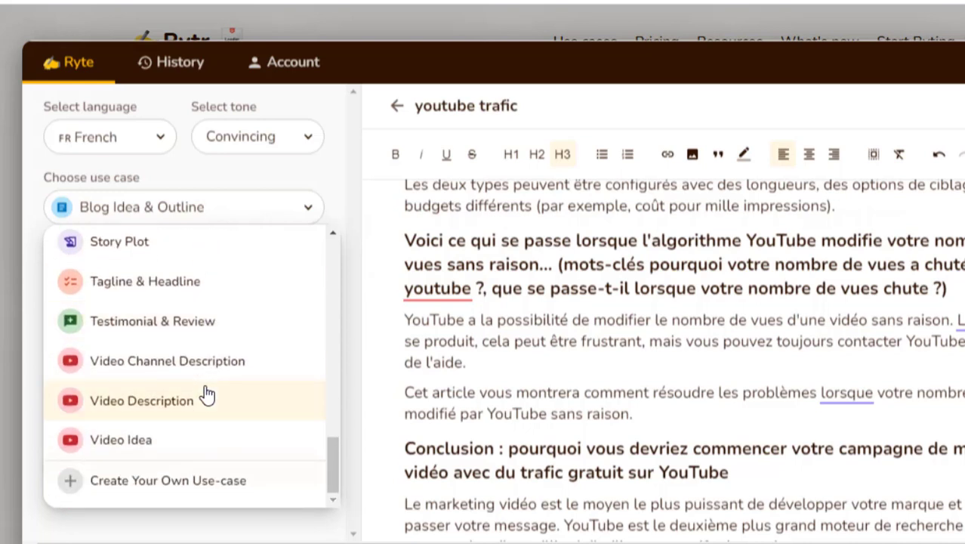
scroll(204, 393, "up", 4)
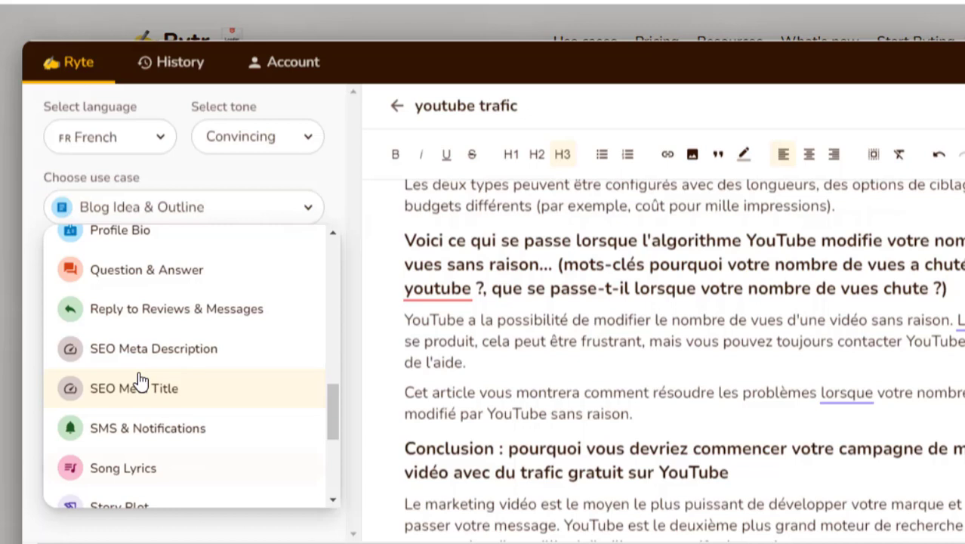
left_click(724, 341)
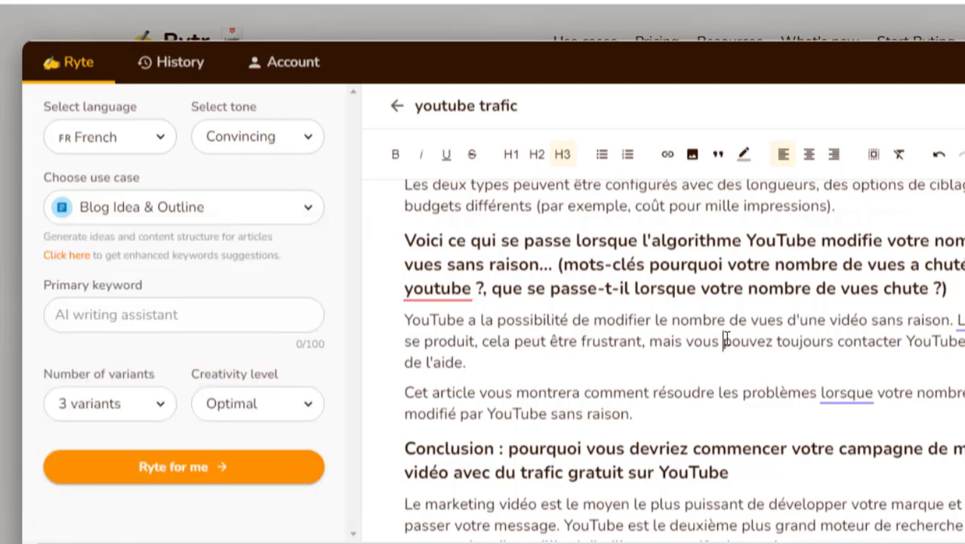
Step: Look through the YouTube traffic article from its opening ideas to its conclusion
scroll(723, 341, "up", 15)
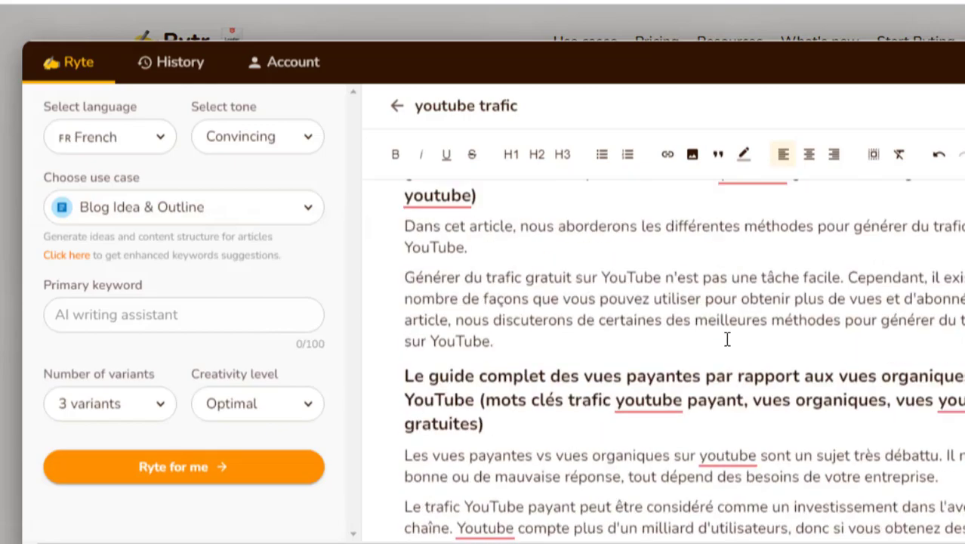
scroll(726, 339, "down", 15)
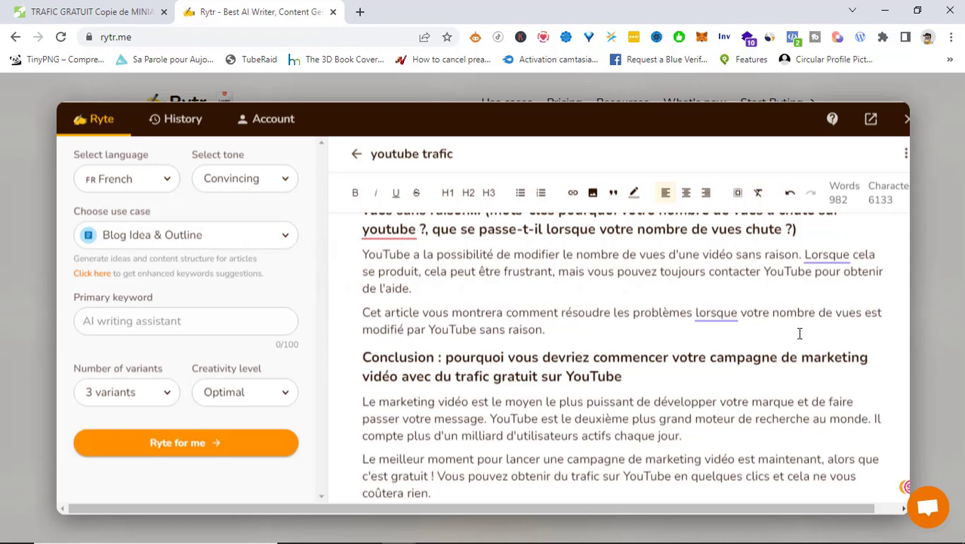
scroll(501, 363, "up", 10)
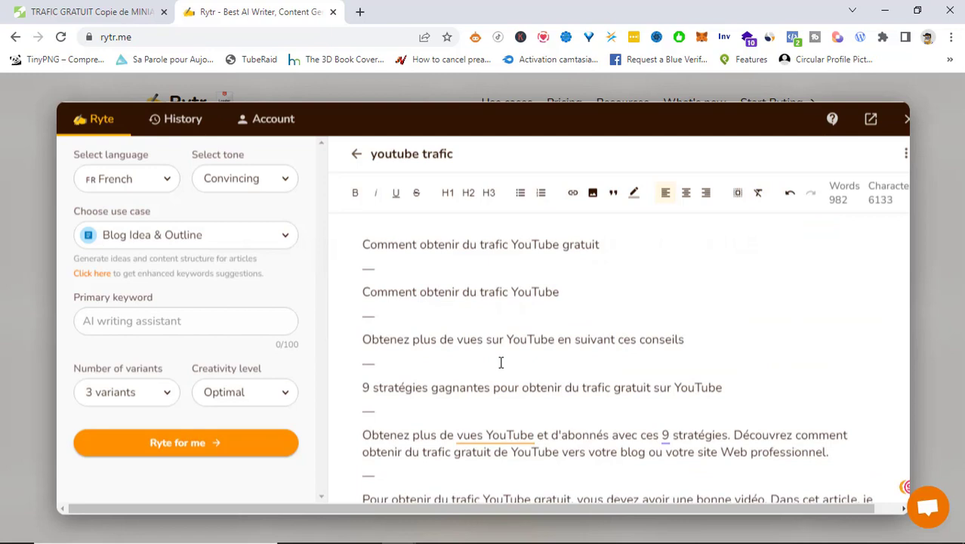